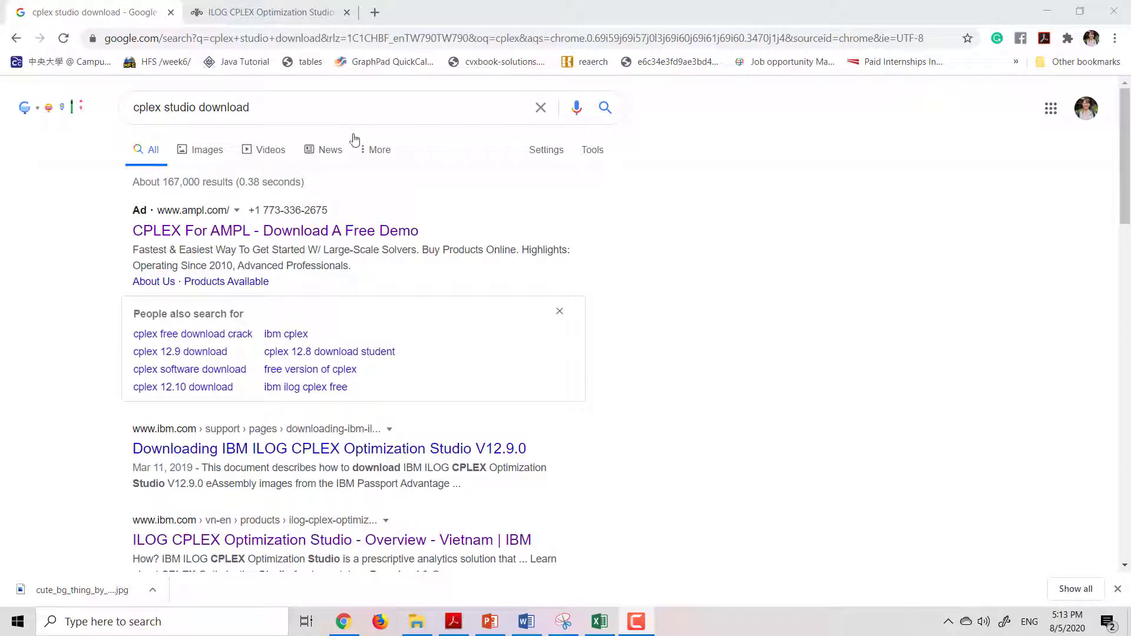
Step: Open the ILOG CPLEX Optimization Studio search result, close the duplicate tab, and choose Try free edition
{"action": "left_click", "coordinate": [271, 107]}
{"action": "left_click_drag", "start_coordinate": [271, 107], "coordinate": [119, 111]}
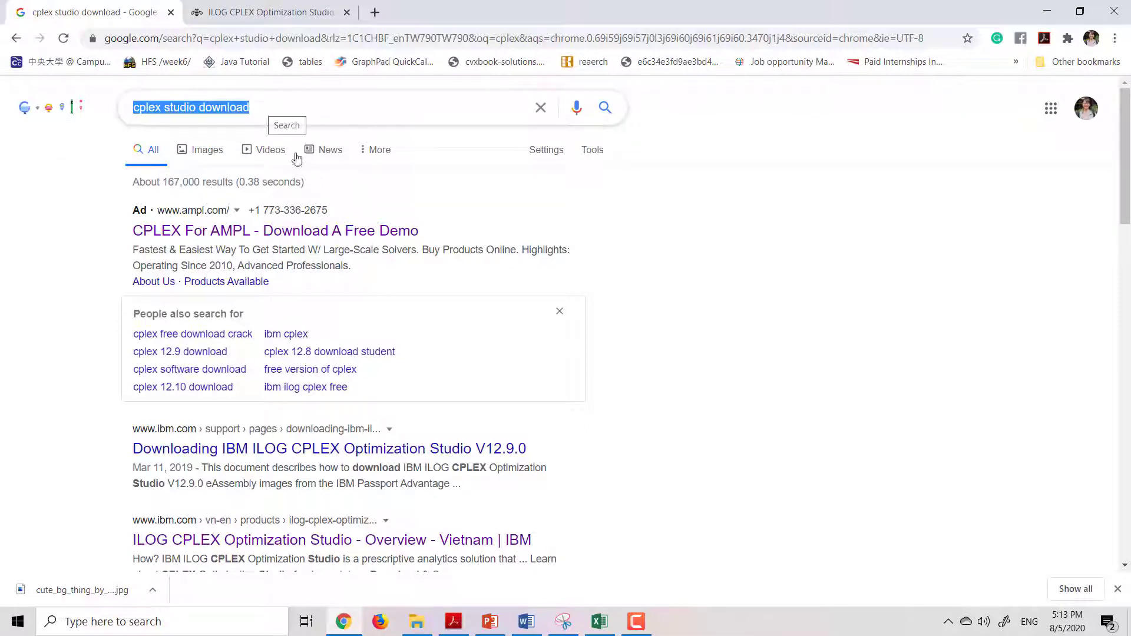
{"action": "scroll", "coordinate": [282, 382], "scroll_direction": "down", "scroll_amount": 1}
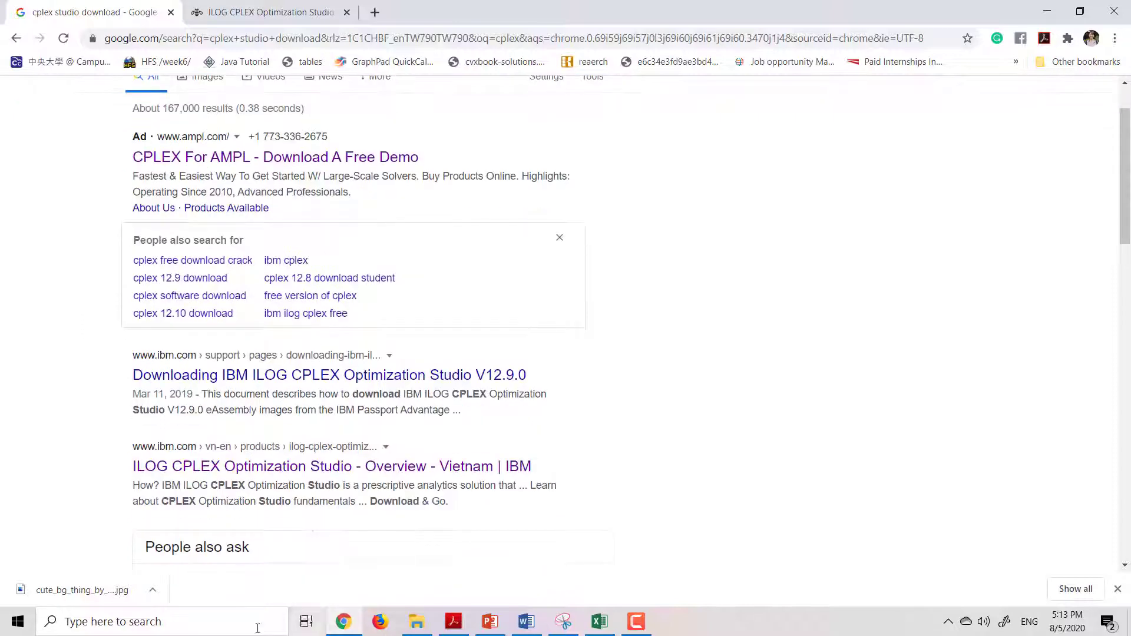
{"action": "left_click", "coordinate": [288, 475]}
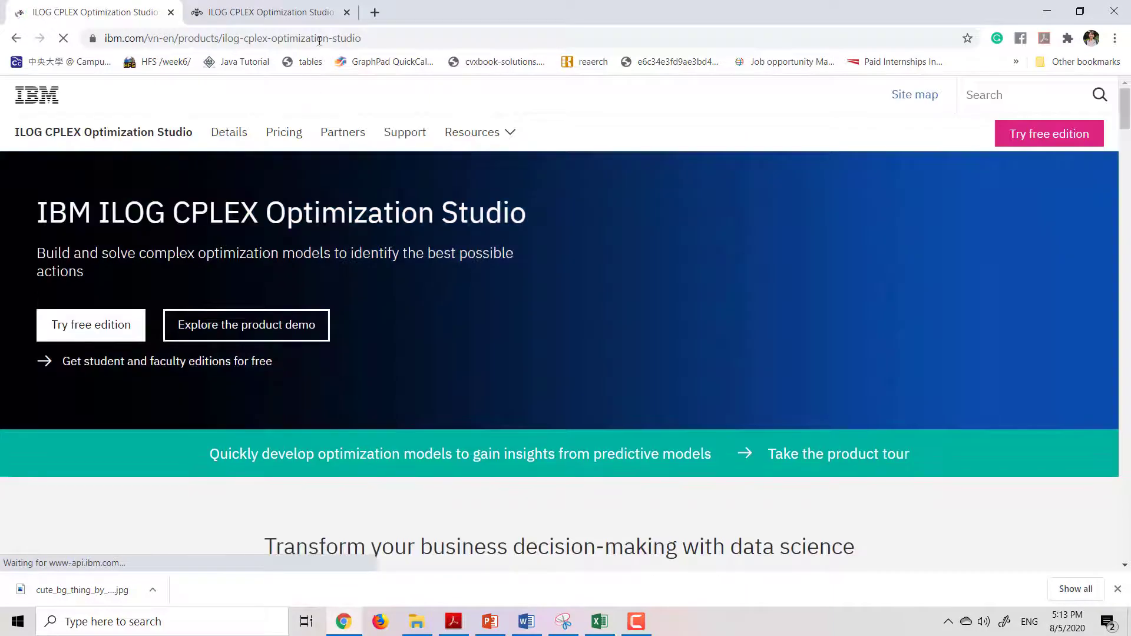
{"action": "left_click", "coordinate": [349, 13]}
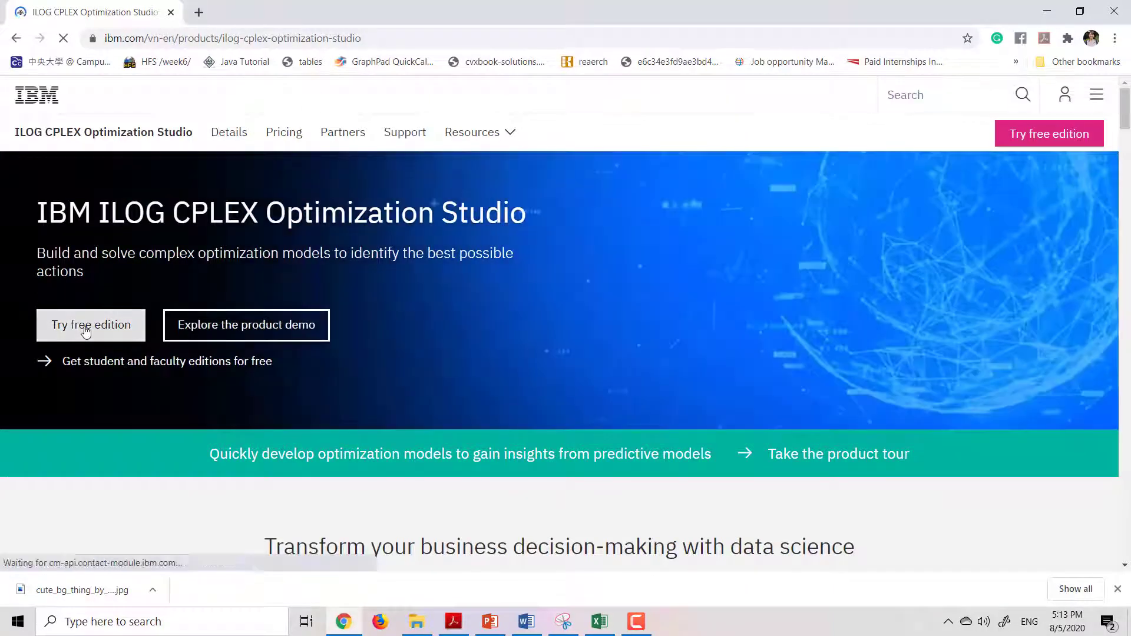
{"action": "left_click", "coordinate": [86, 331]}
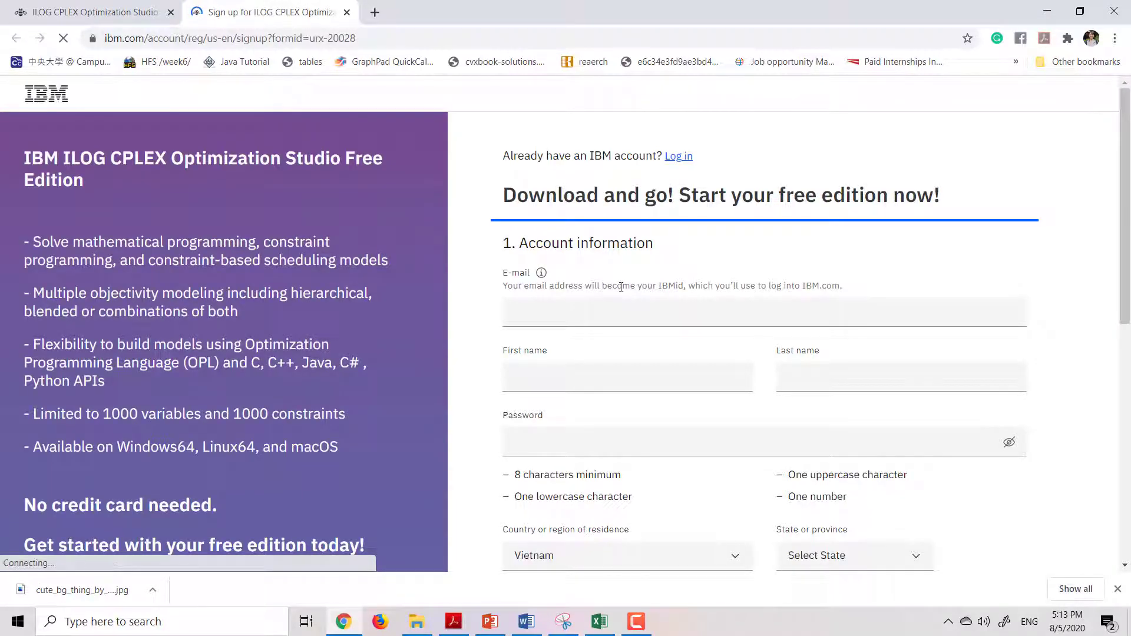
Step: Fill in the account e-mail, first name, last name and a password
{"action": "scroll", "coordinate": [624, 285], "scroll_direction": "down", "scroll_amount": 1}
{"action": "left_click", "coordinate": [582, 238]}
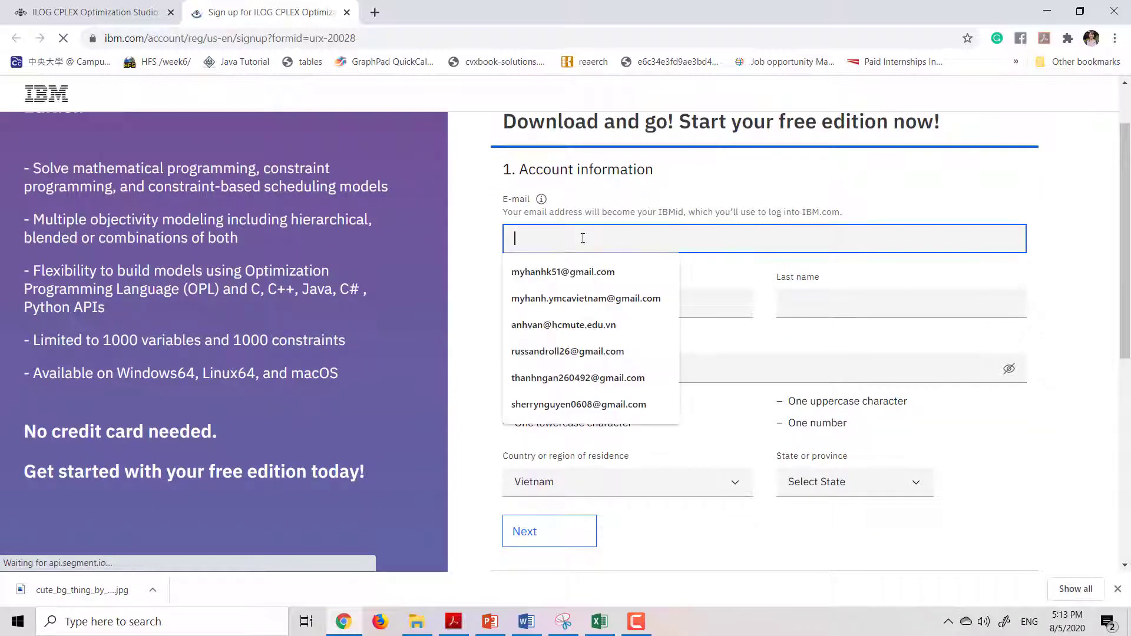
{"action": "left_click", "coordinate": [599, 268]}
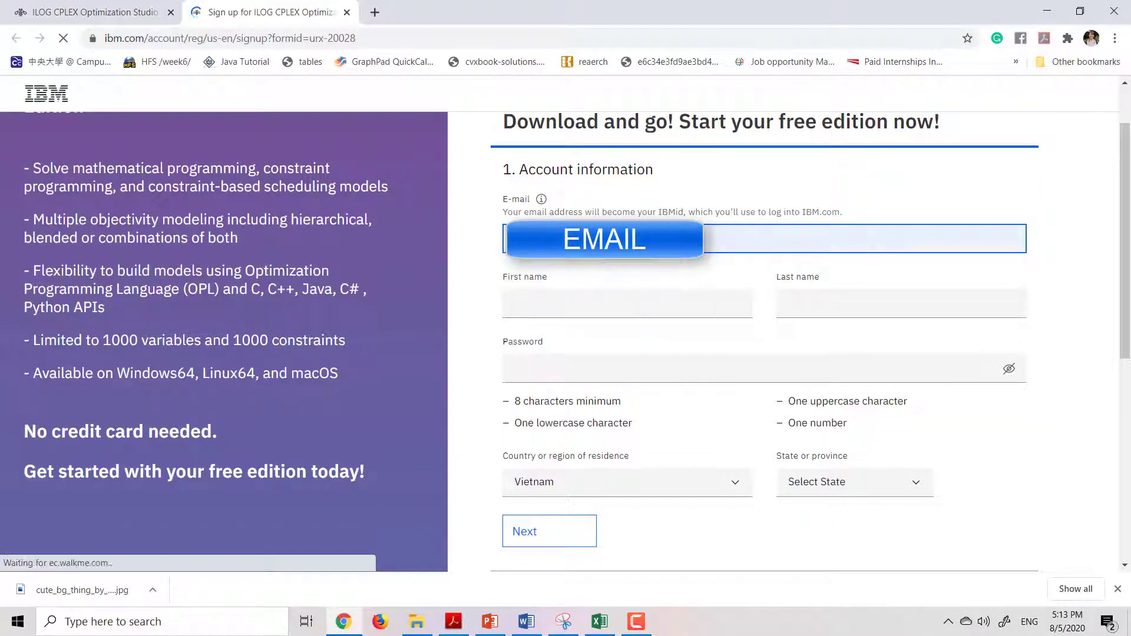
{"action": "left_click", "coordinate": [582, 304]}
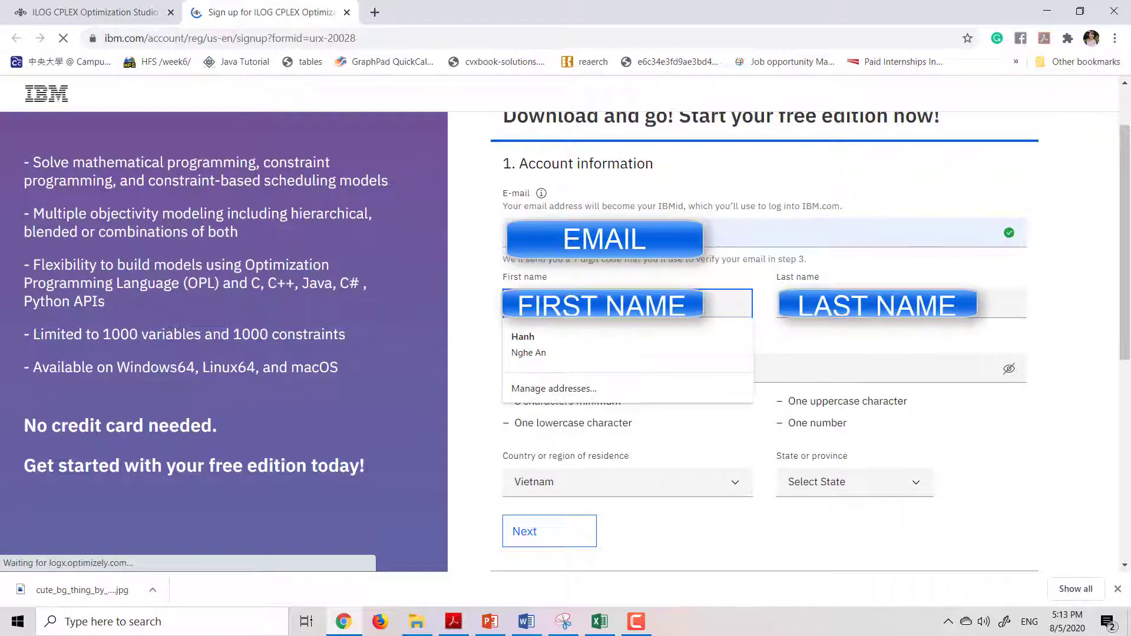
{"action": "left_click", "coordinate": [824, 306]}
{"action": "type", "text": "N"}
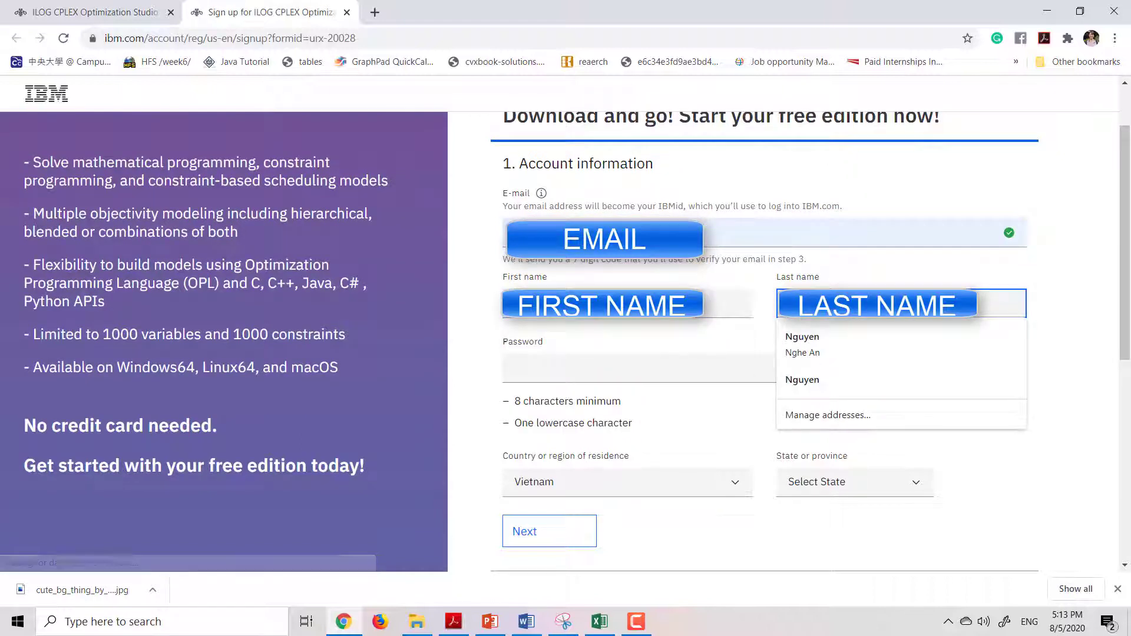
{"action": "left_click", "coordinate": [650, 369]}
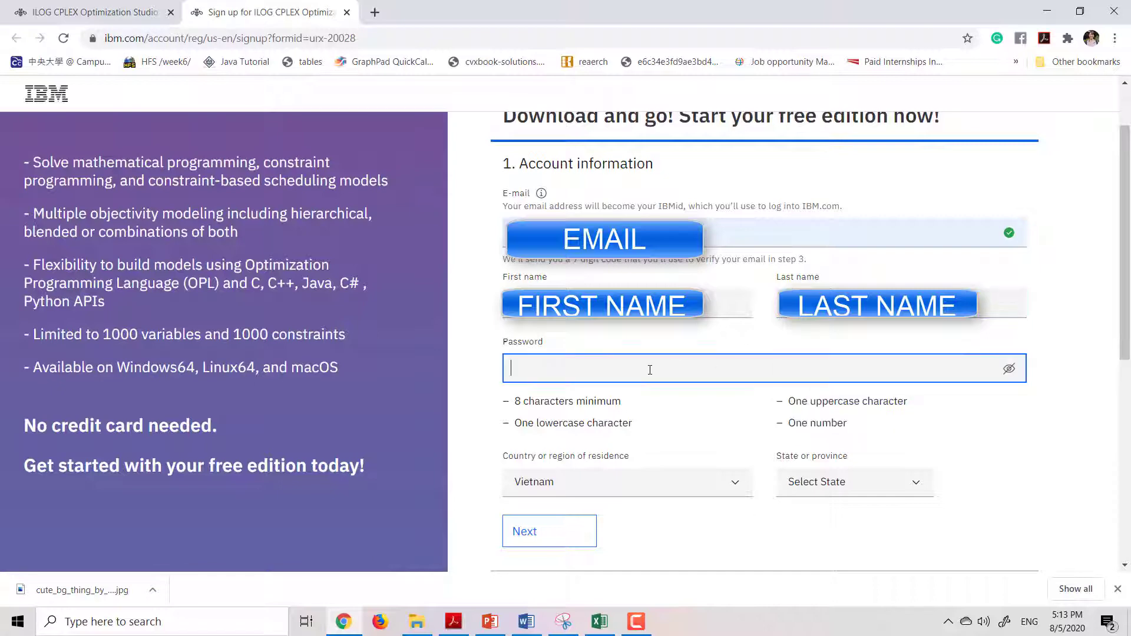
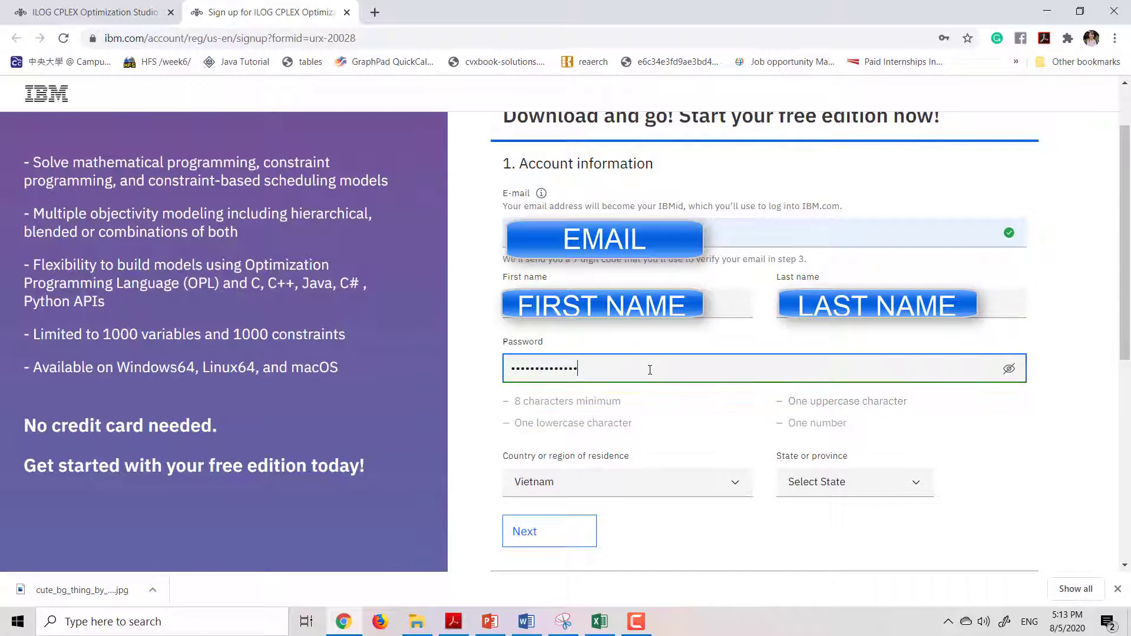
Step: Choose 'Ho Chi Minh, thanh pho' as the State/province
{"action": "scroll", "coordinate": [648, 419], "scroll_direction": "down", "scroll_amount": 1}
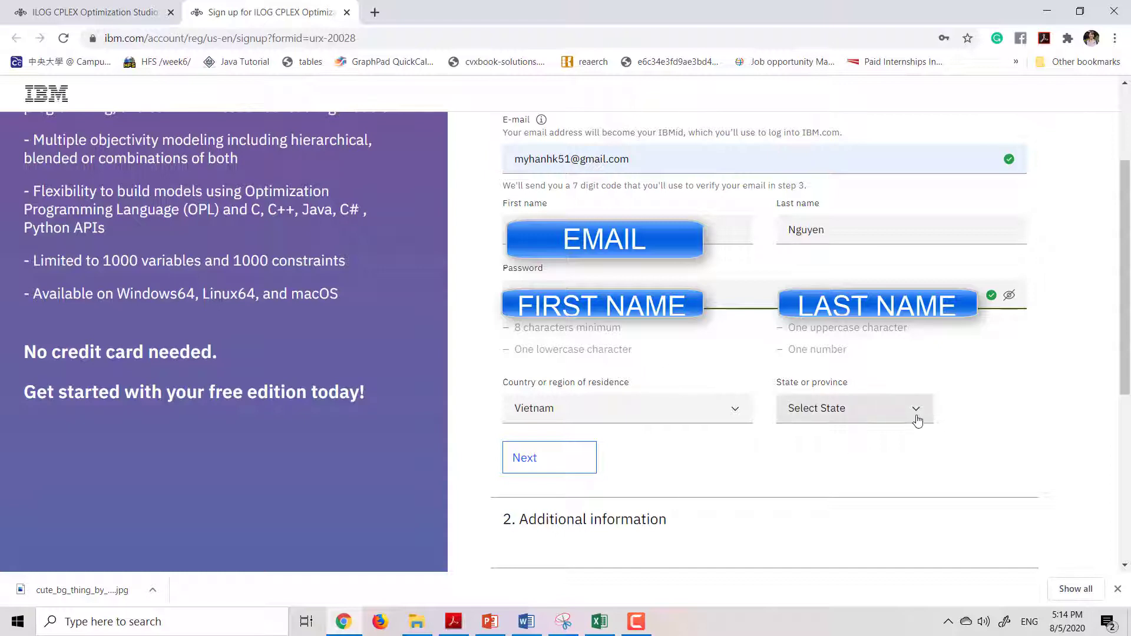
{"action": "left_click", "coordinate": [915, 413]}
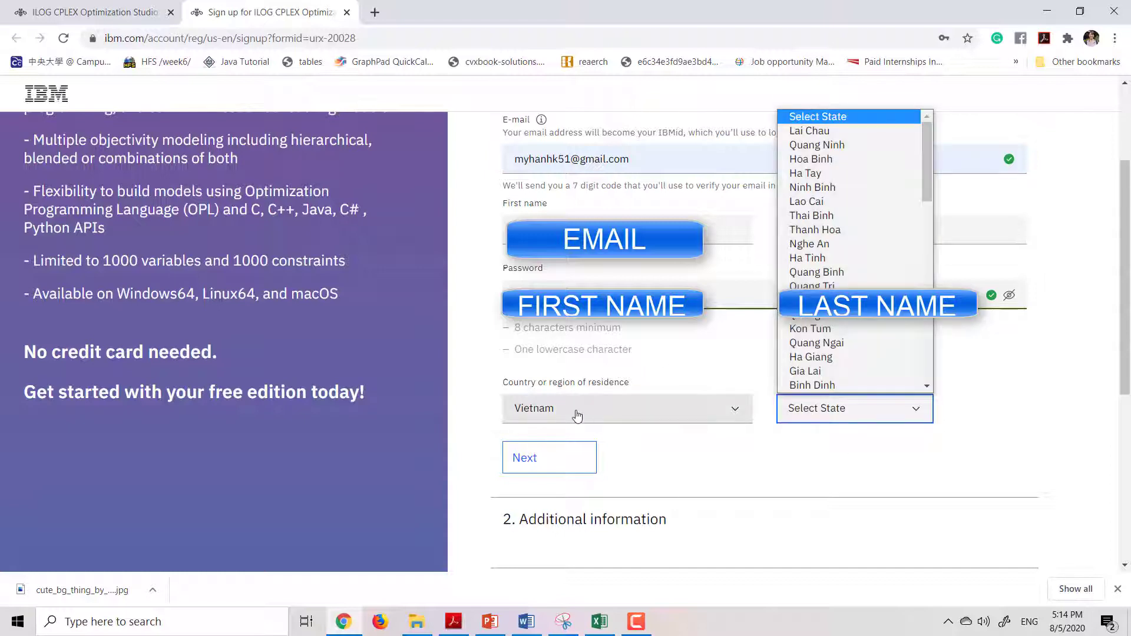
{"action": "scroll", "coordinate": [906, 320], "scroll_direction": "down", "scroll_amount": 10}
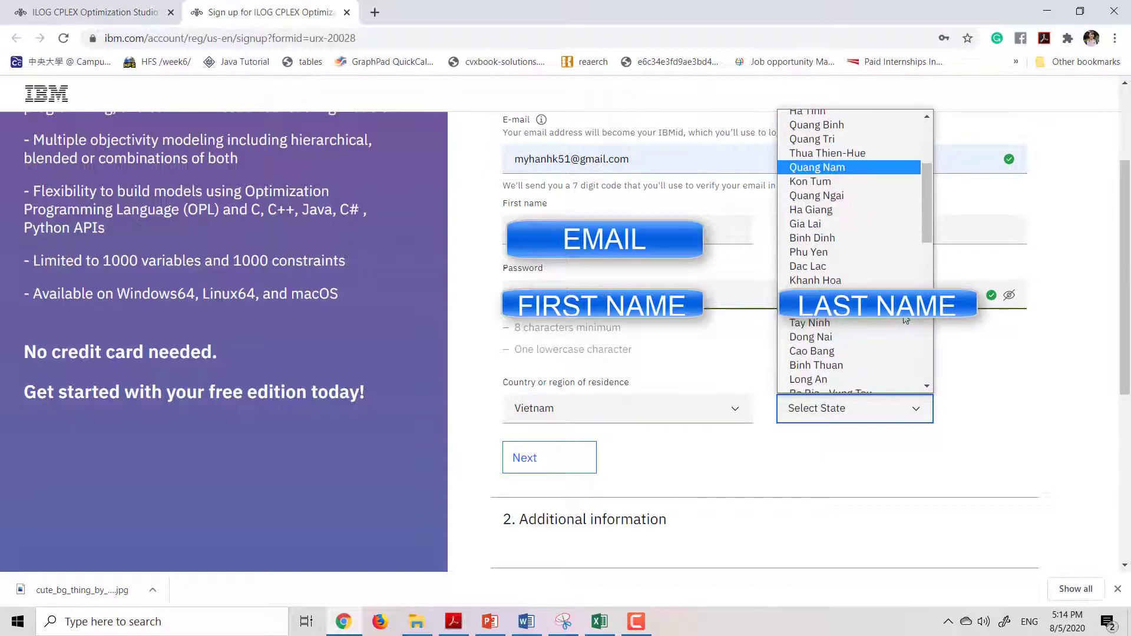
{"action": "scroll", "coordinate": [905, 319], "scroll_direction": "down", "scroll_amount": 4}
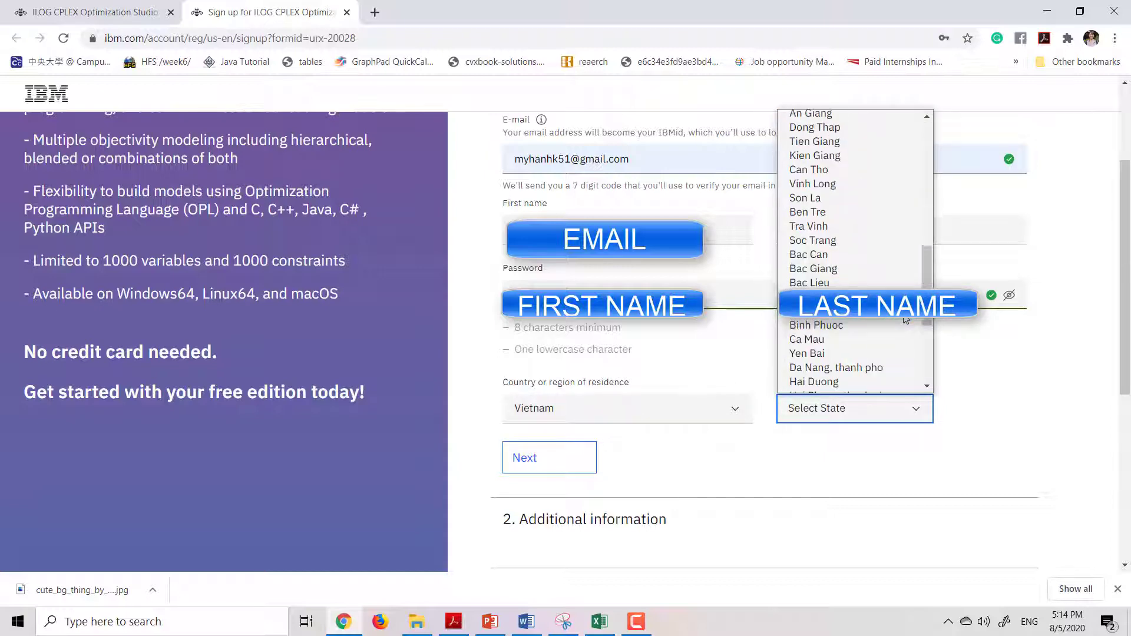
{"action": "left_click", "coordinate": [854, 291]}
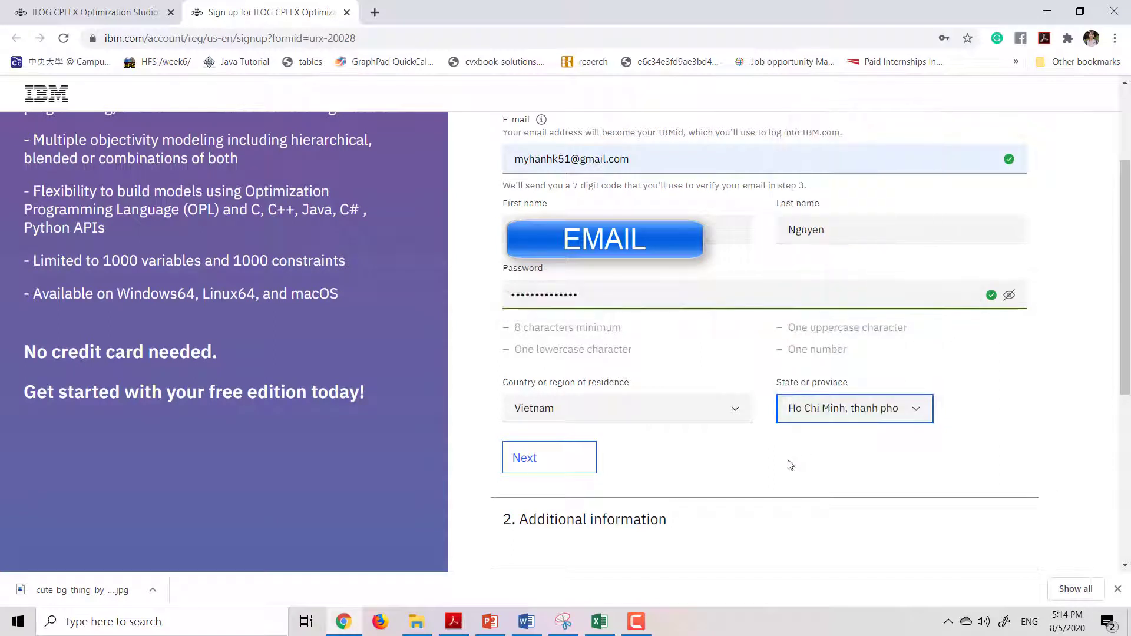
Step: Continue past the account details, answer Yes to being a student, add a phone number, and submit
{"action": "left_click", "coordinate": [588, 459]}
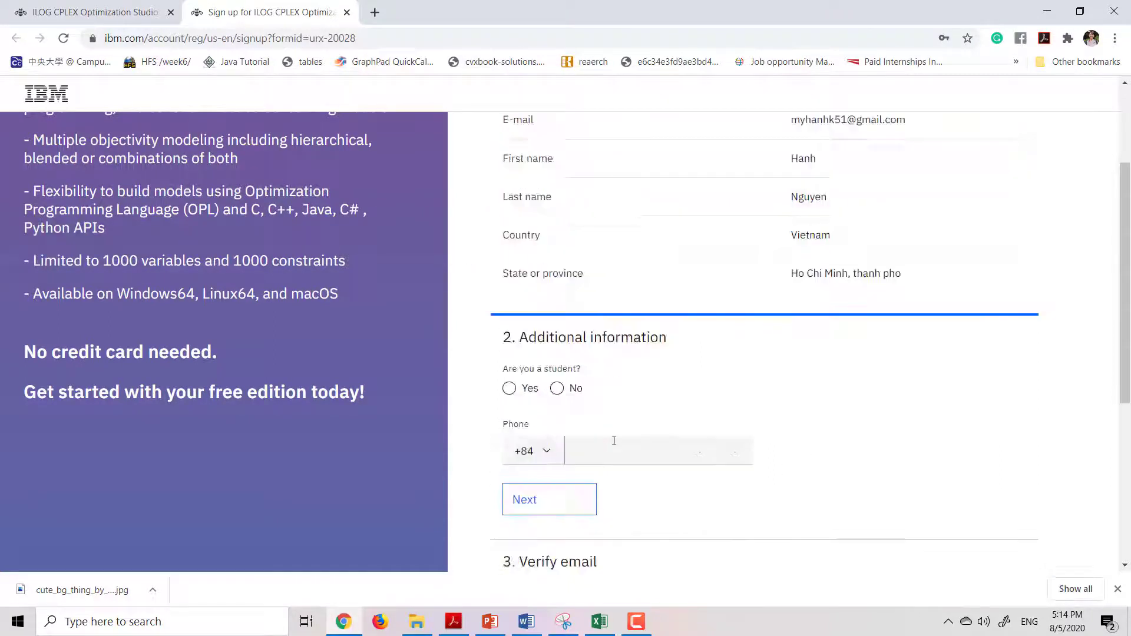
{"action": "scroll", "coordinate": [528, 347], "scroll_direction": "down", "scroll_amount": 1}
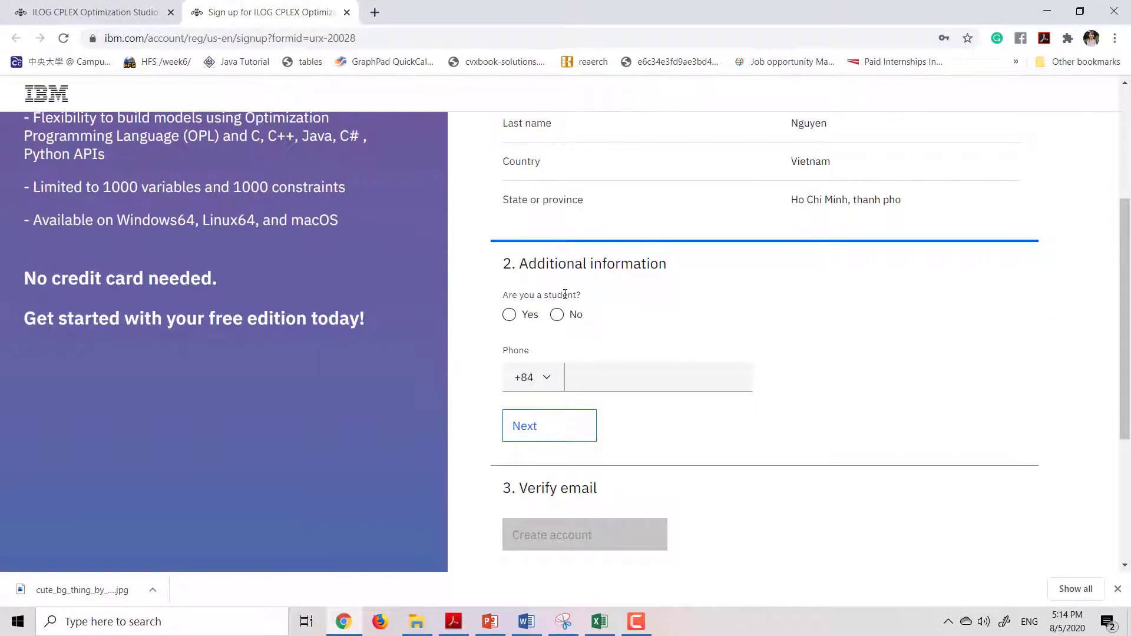
{"action": "left_click", "coordinate": [509, 316]}
{"action": "left_click", "coordinate": [609, 382]}
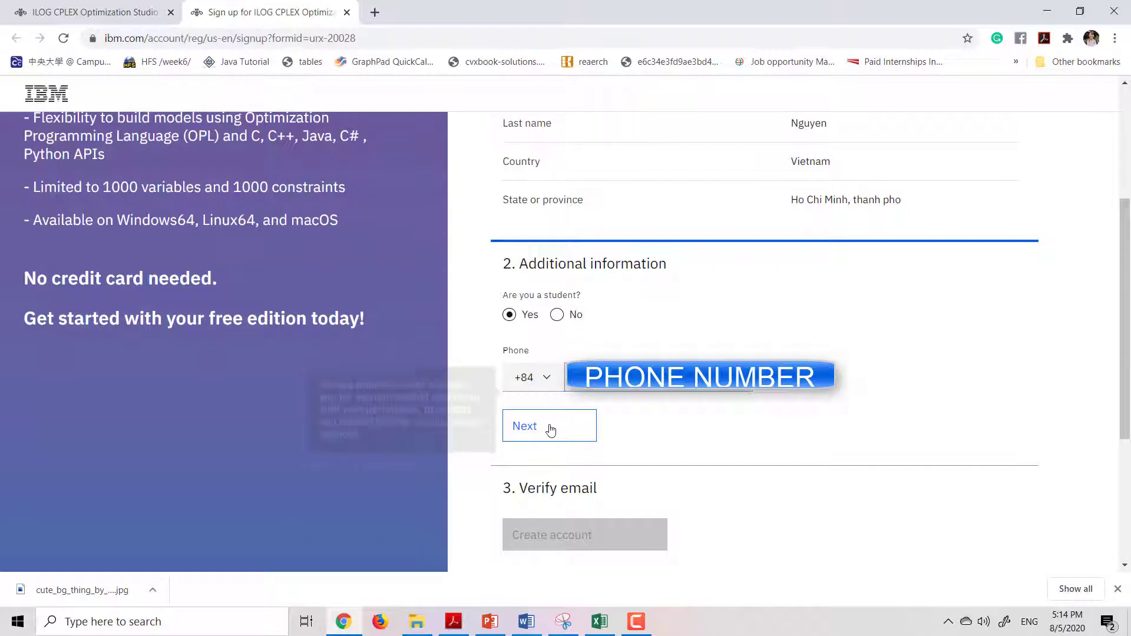
{"action": "left_click", "coordinate": [575, 421]}
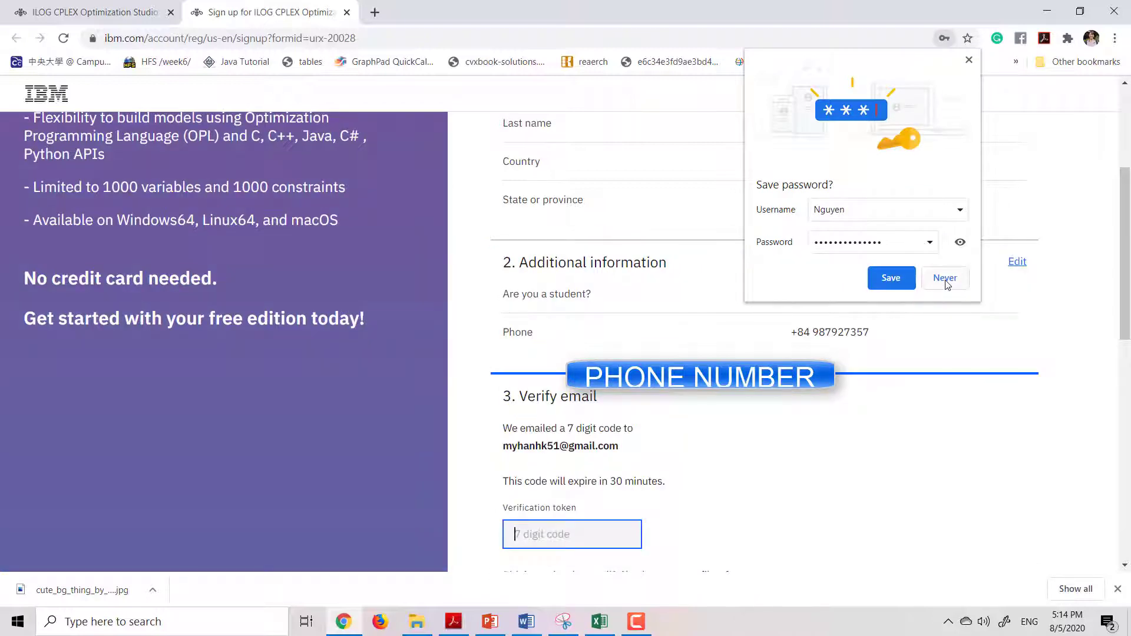
Step: Save the new password in Chrome and enter the e-mailed verification code
{"action": "left_click", "coordinate": [906, 281]}
{"action": "scroll", "coordinate": [804, 423], "scroll_direction": "down", "scroll_amount": 2}
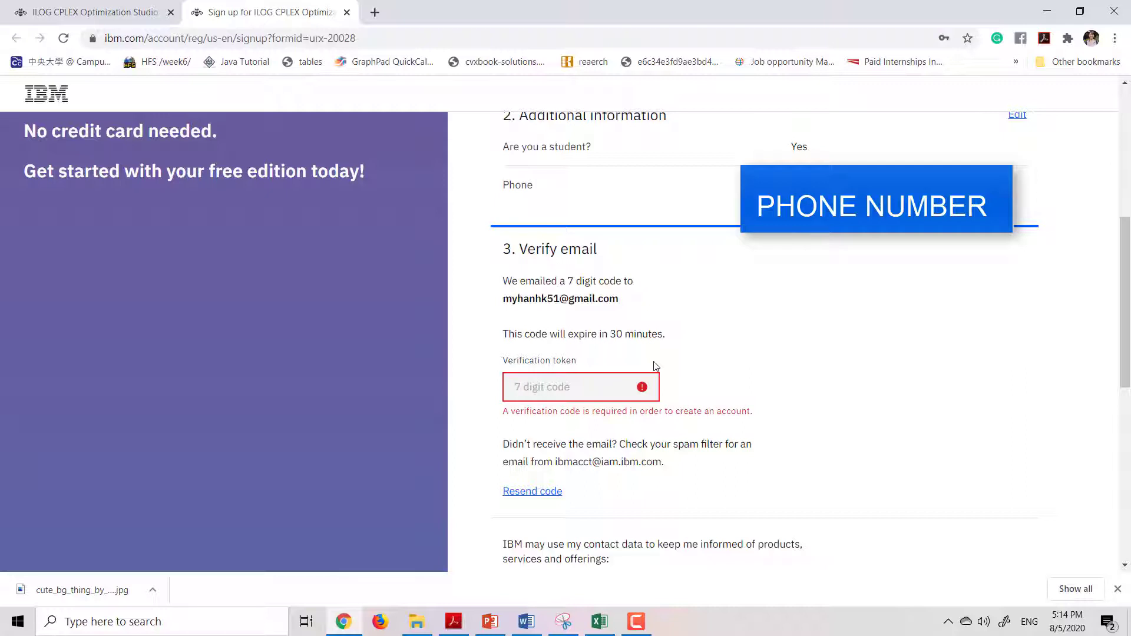
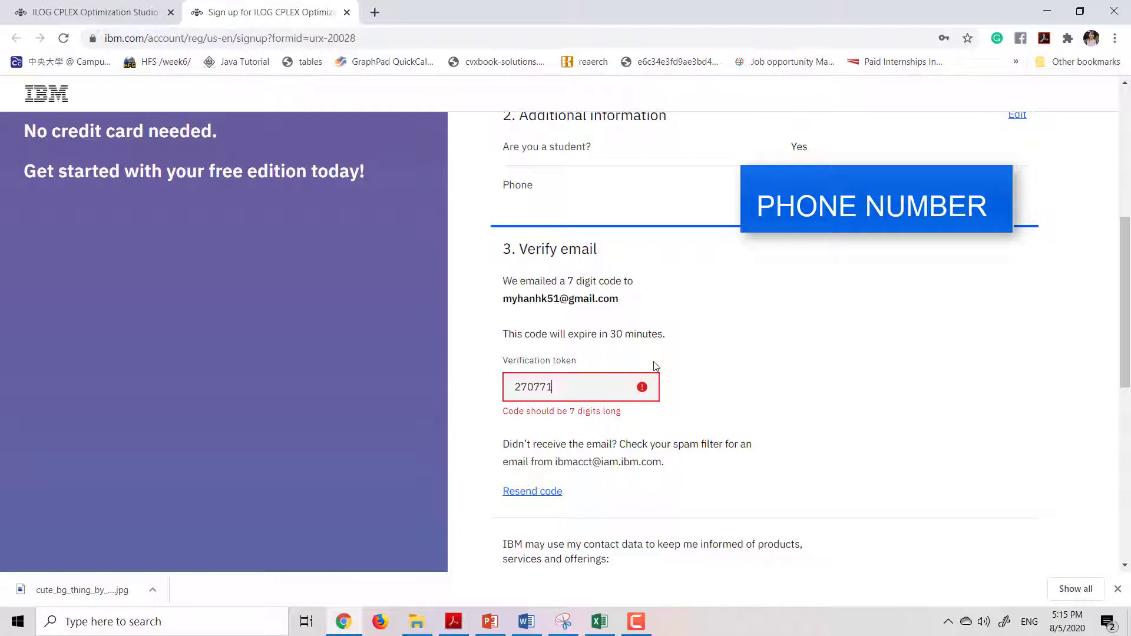
Step: Allow marketing contact by email only, not telephone, and click Create account
{"action": "scroll", "coordinate": [648, 363], "scroll_direction": "down", "scroll_amount": 1}
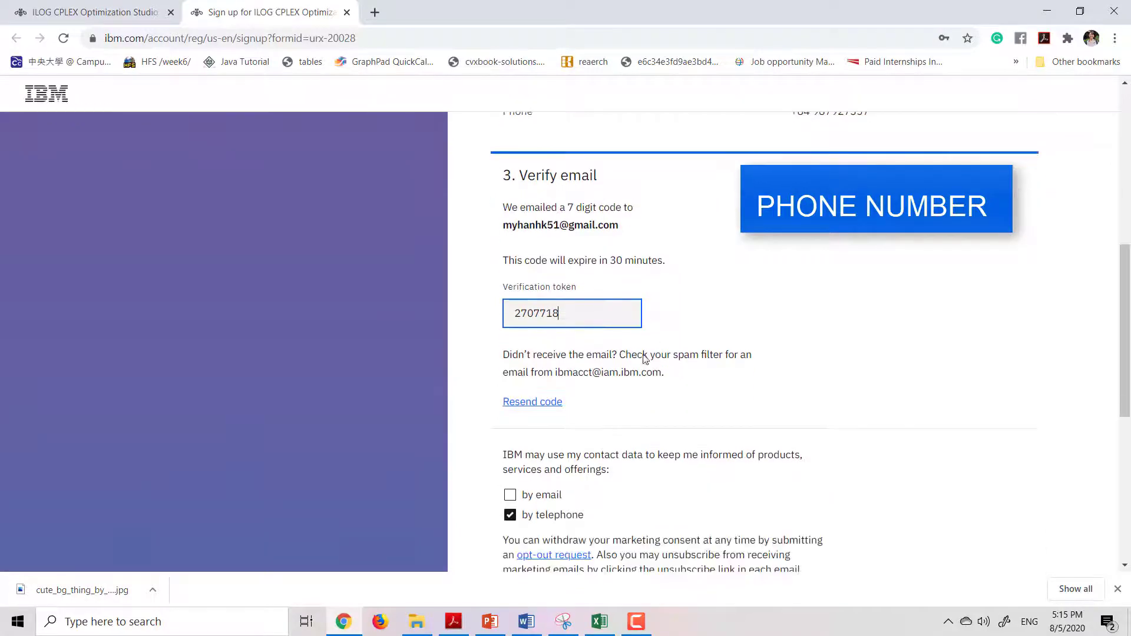
{"action": "scroll", "coordinate": [701, 431], "scroll_direction": "down", "scroll_amount": 1}
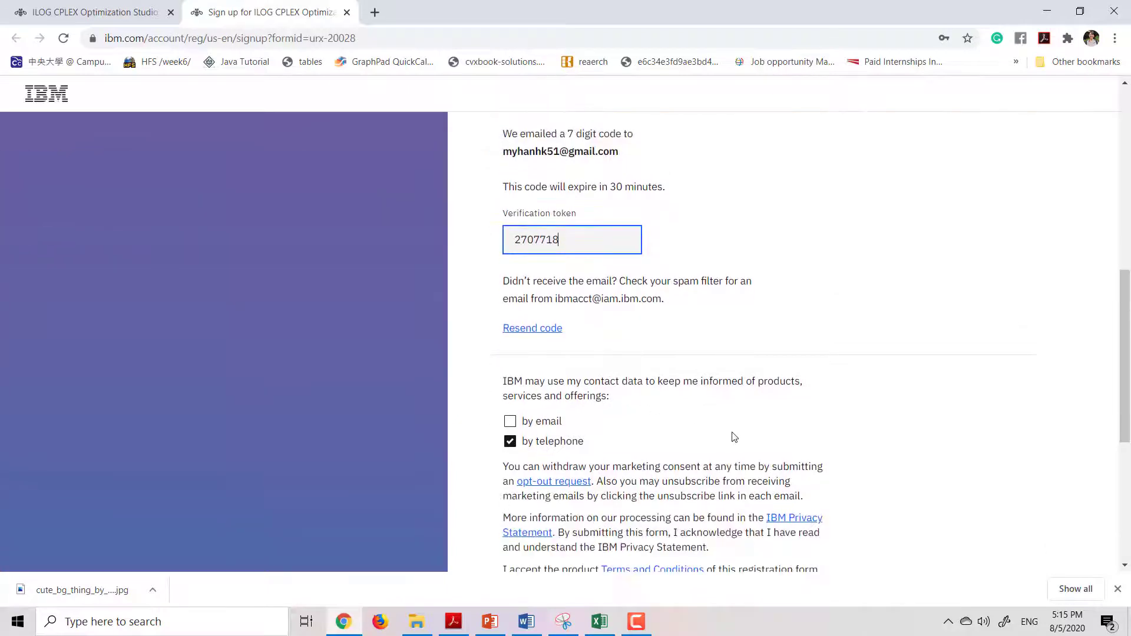
{"action": "scroll", "coordinate": [735, 436], "scroll_direction": "down", "scroll_amount": 1}
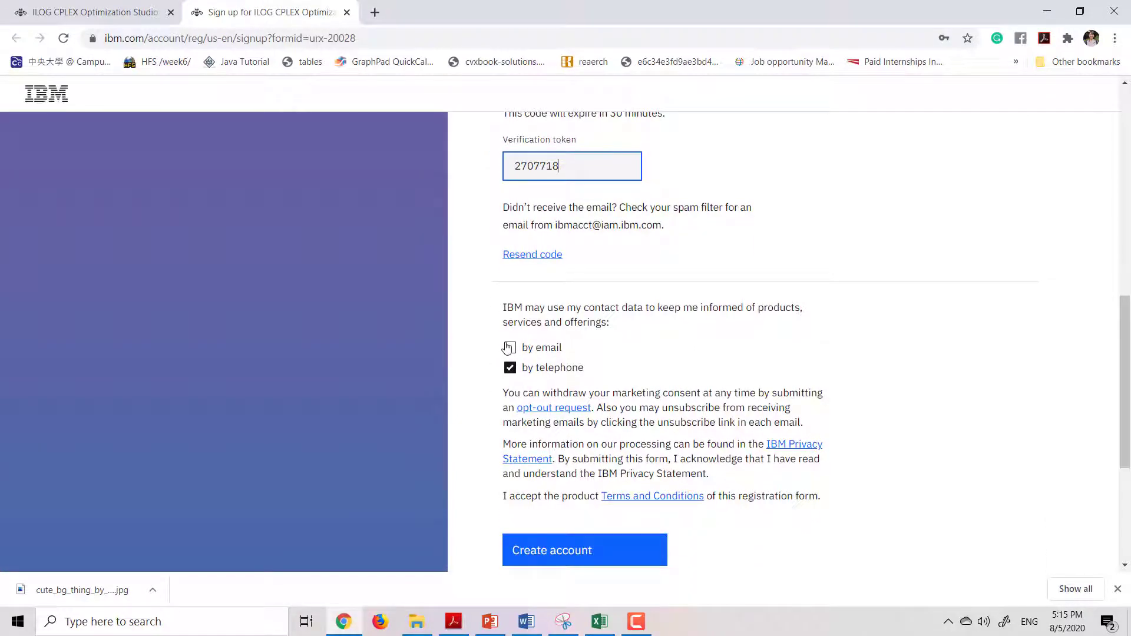
{"action": "left_click", "coordinate": [510, 348]}
{"action": "left_click", "coordinate": [510, 368]}
{"action": "scroll", "coordinate": [799, 375], "scroll_direction": "down", "scroll_amount": 1}
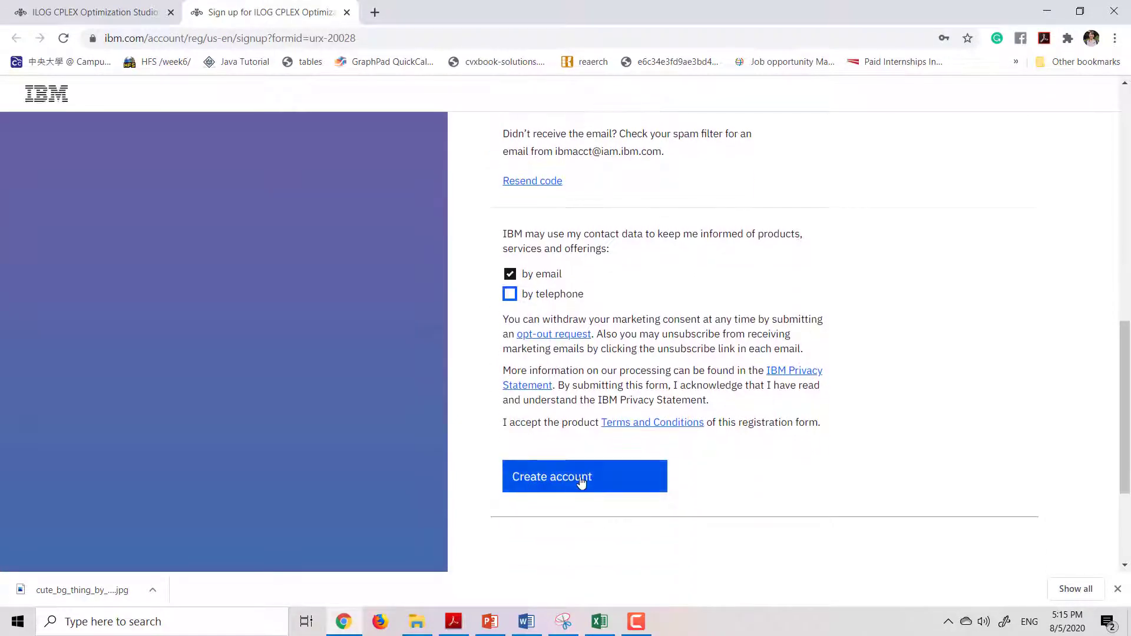
{"action": "left_click", "coordinate": [595, 475]}
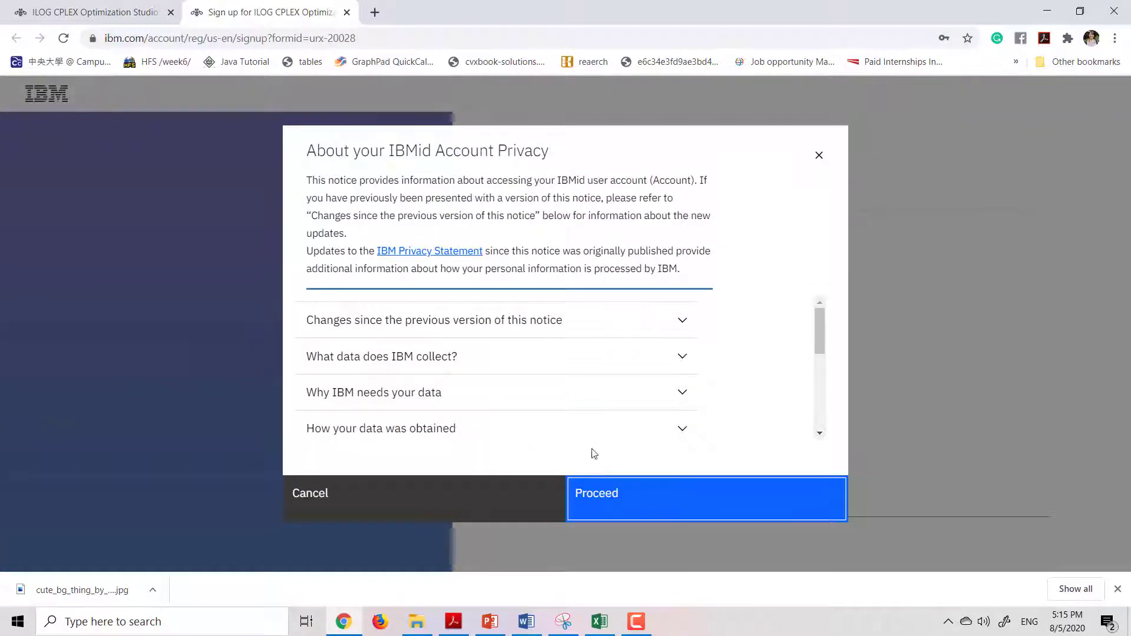
Step: Read through the IBMid Account Privacy notice and click Proceed
{"action": "scroll", "coordinate": [451, 366], "scroll_direction": "down", "scroll_amount": 1}
{"action": "scroll", "coordinate": [471, 395], "scroll_direction": "down", "scroll_amount": 1}
{"action": "scroll", "coordinate": [507, 389], "scroll_direction": "up", "scroll_amount": 1}
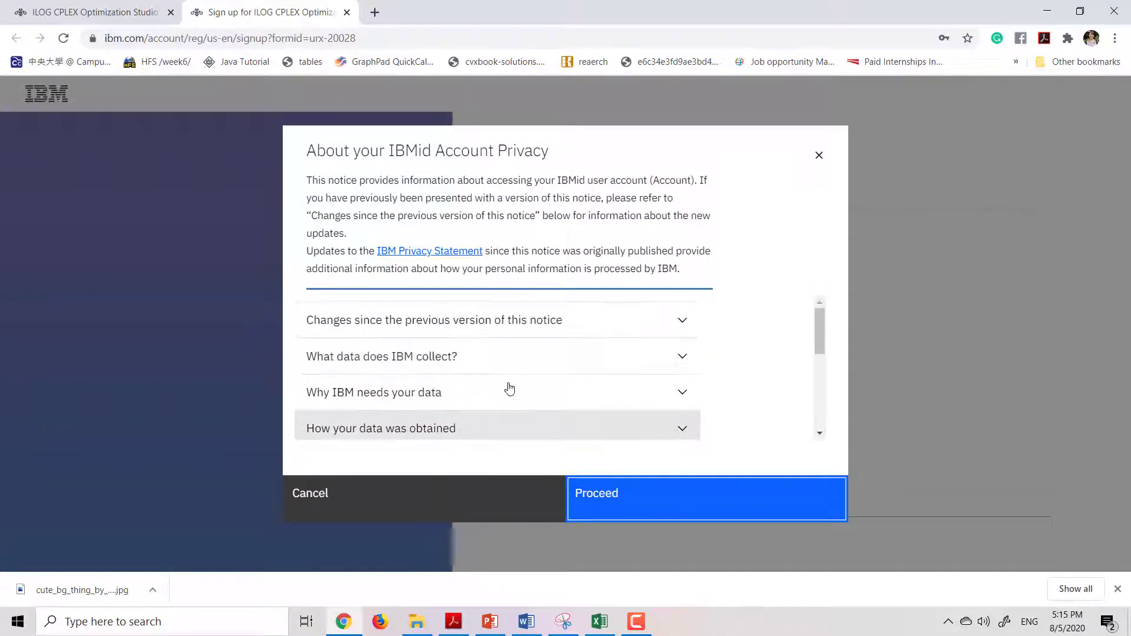
{"action": "scroll", "coordinate": [541, 366], "scroll_direction": "down", "scroll_amount": 4}
{"action": "left_click", "coordinate": [641, 499]}
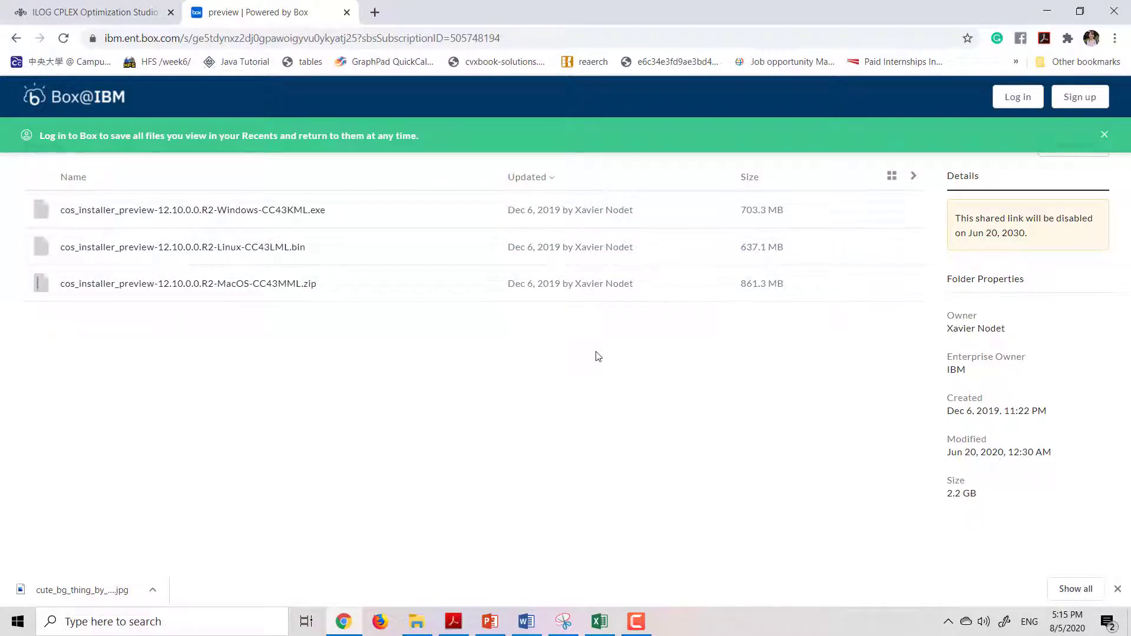
Step: Open cos_installer_preview-12.10.0.0.R2-Windows-CC43KML.exe in Box@IBM and download it
{"action": "left_click", "coordinate": [164, 211]}
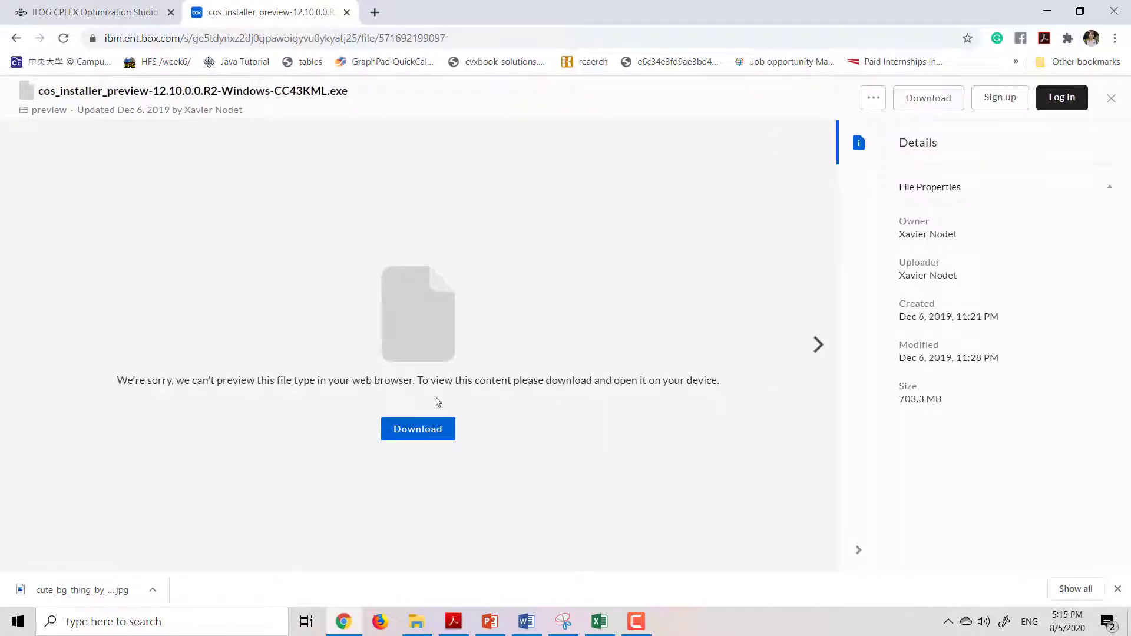
{"action": "left_click", "coordinate": [416, 435]}
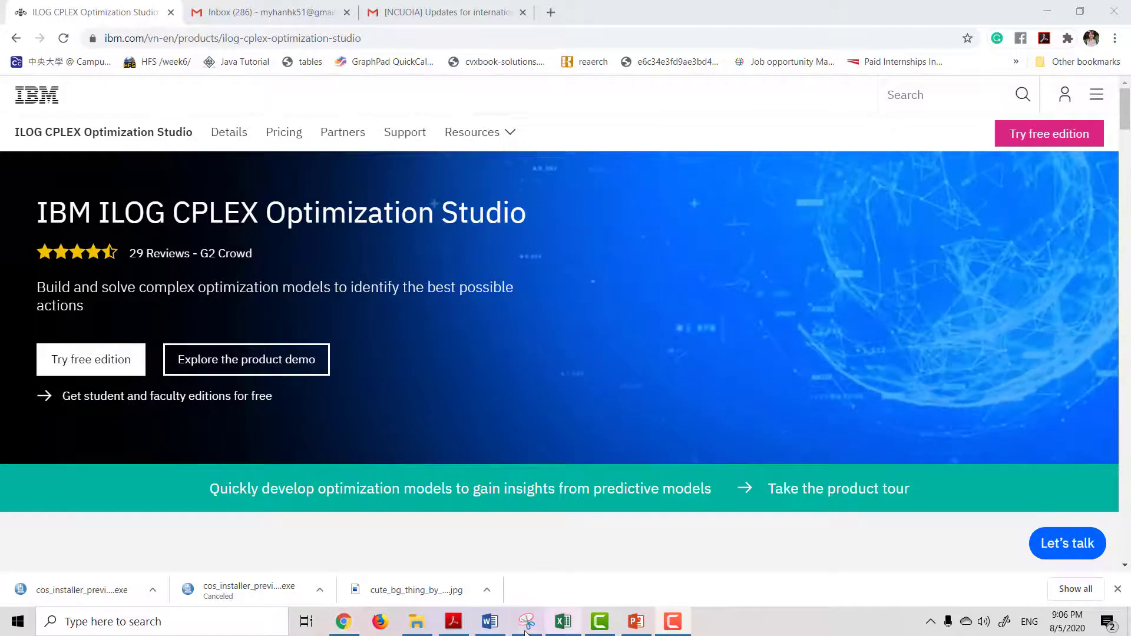
Step: Run the cos_installer exe from the Downloads folder, then minimize windows to show the desktop
{"action": "left_click", "coordinate": [416, 622]}
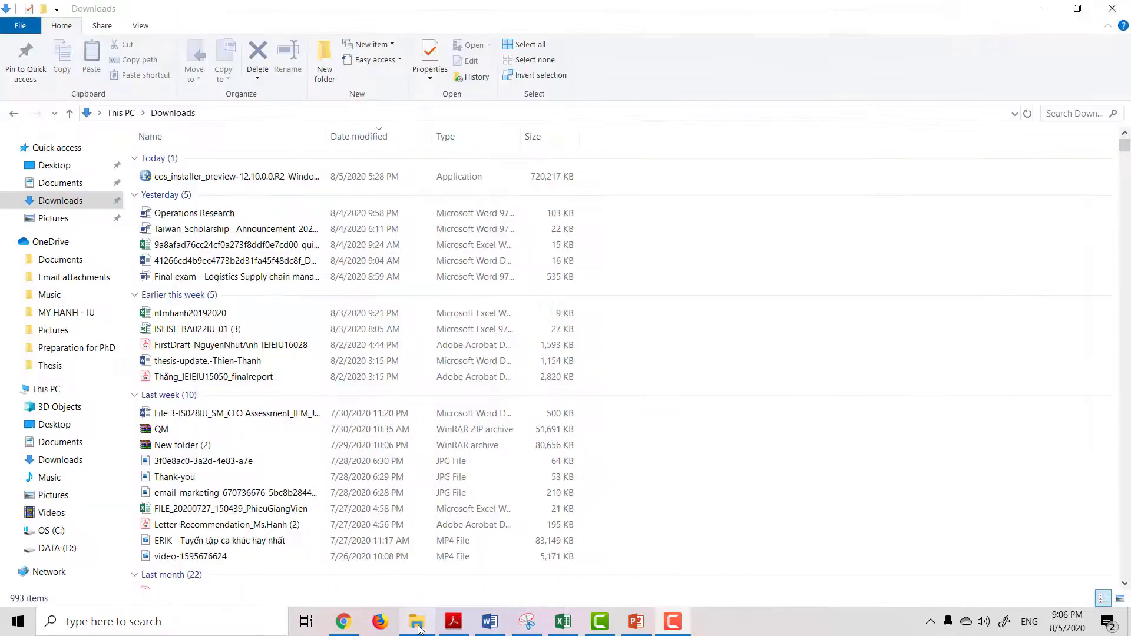
{"action": "double_click", "coordinate": [219, 177]}
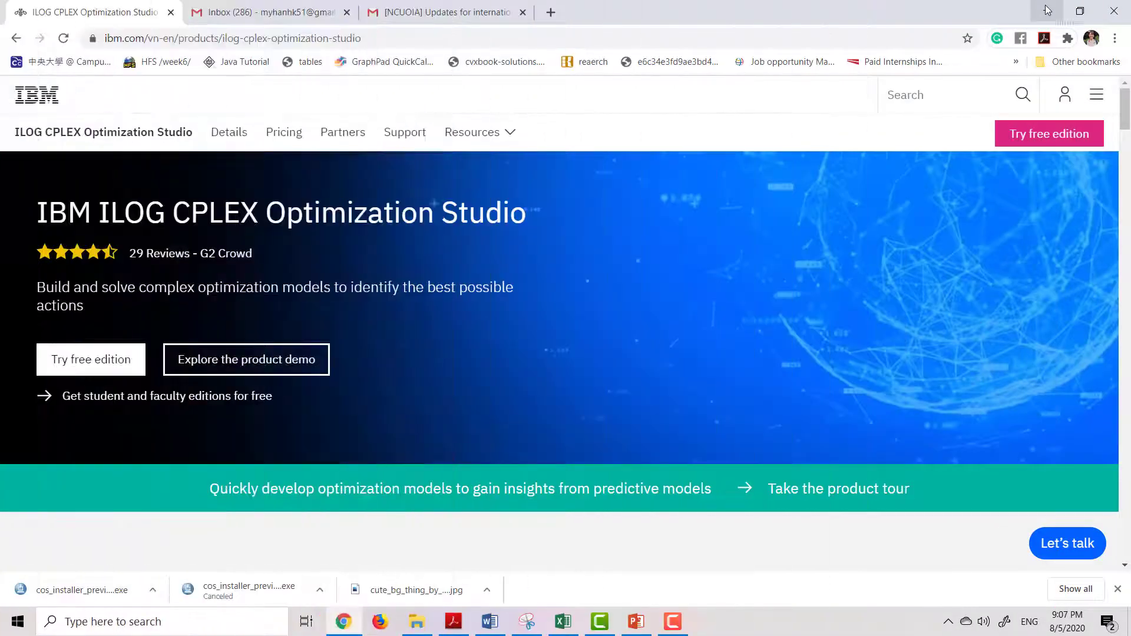
{"action": "left_click", "coordinate": [1048, 10]}
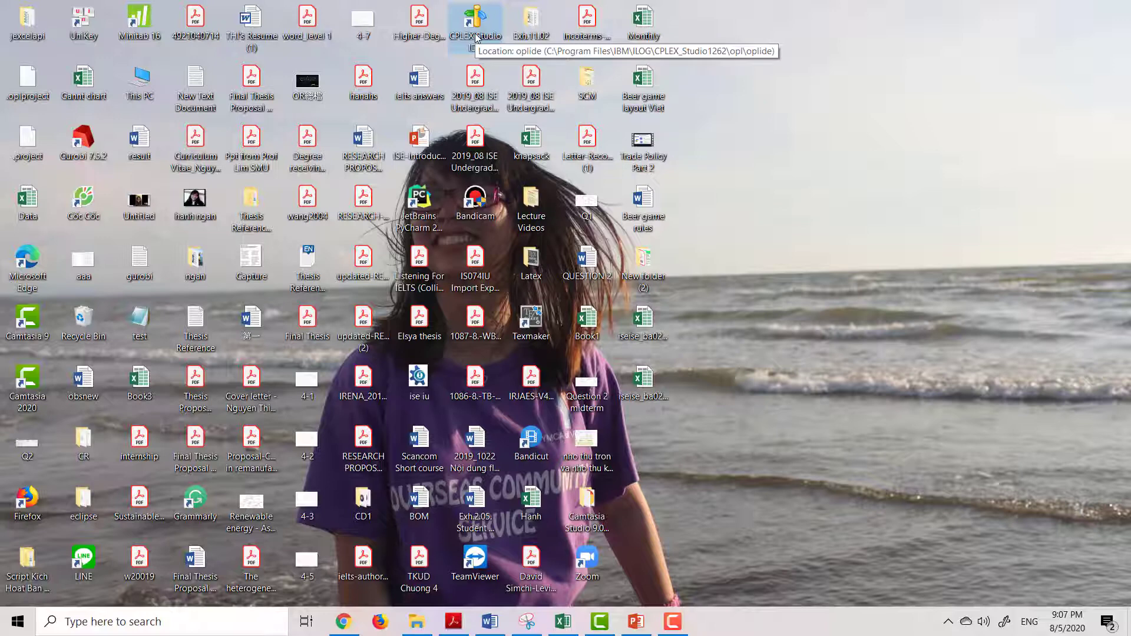
Step: Launch CPLEX Optimization Studio 12.6.2 from its desktop shortcut
{"action": "double_click", "coordinate": [476, 26]}
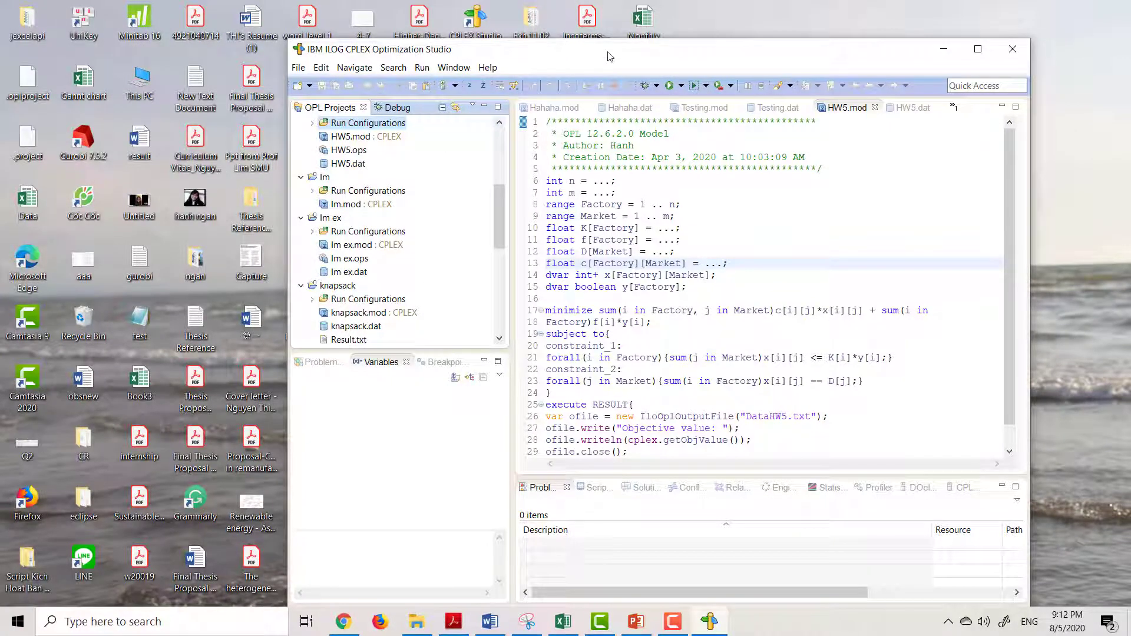
{"action": "left_click_drag", "start_coordinate": [610, 53], "coordinate": [608, 42]}
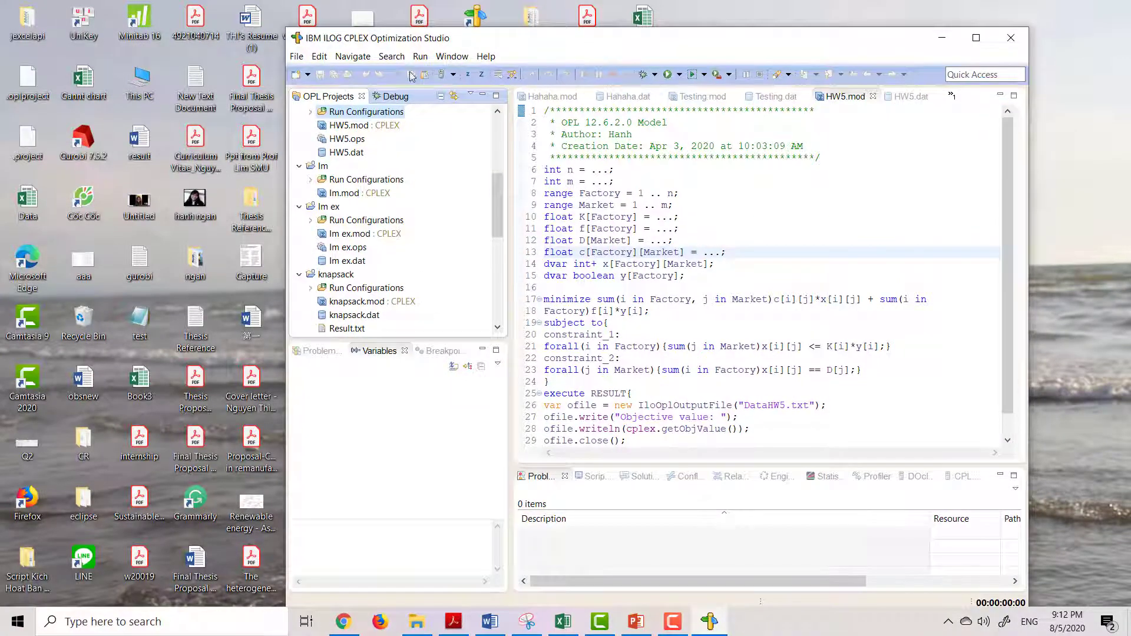
{"action": "left_click", "coordinate": [301, 61]}
{"action": "mouse_move", "coordinate": [319, 72]}
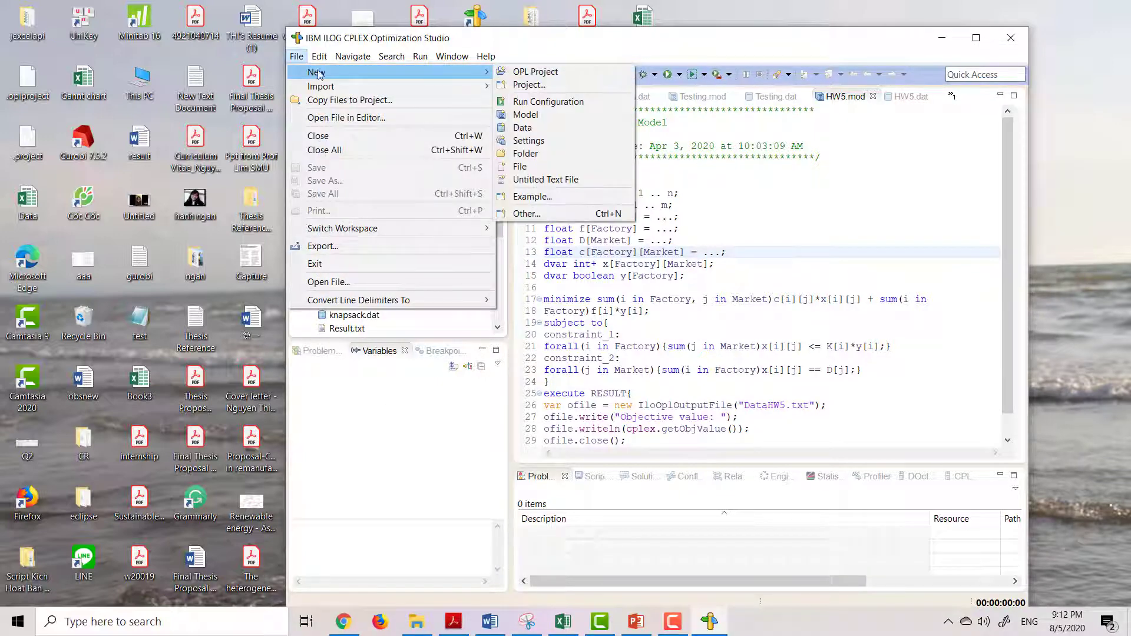
{"action": "left_click", "coordinate": [536, 84]}
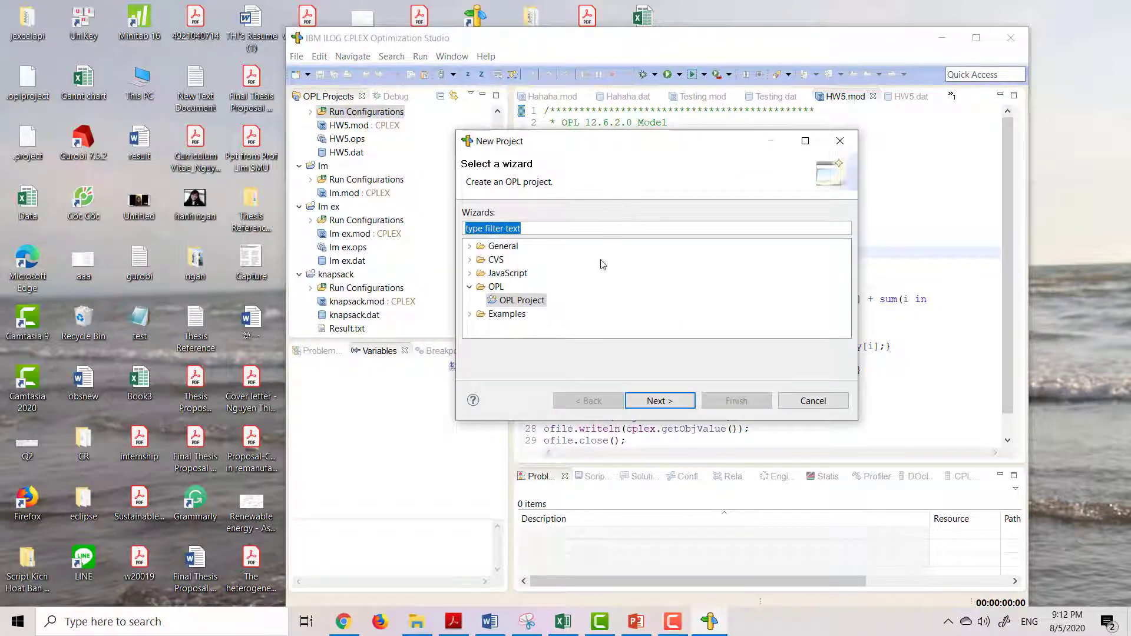
{"action": "left_click", "coordinate": [840, 141]}
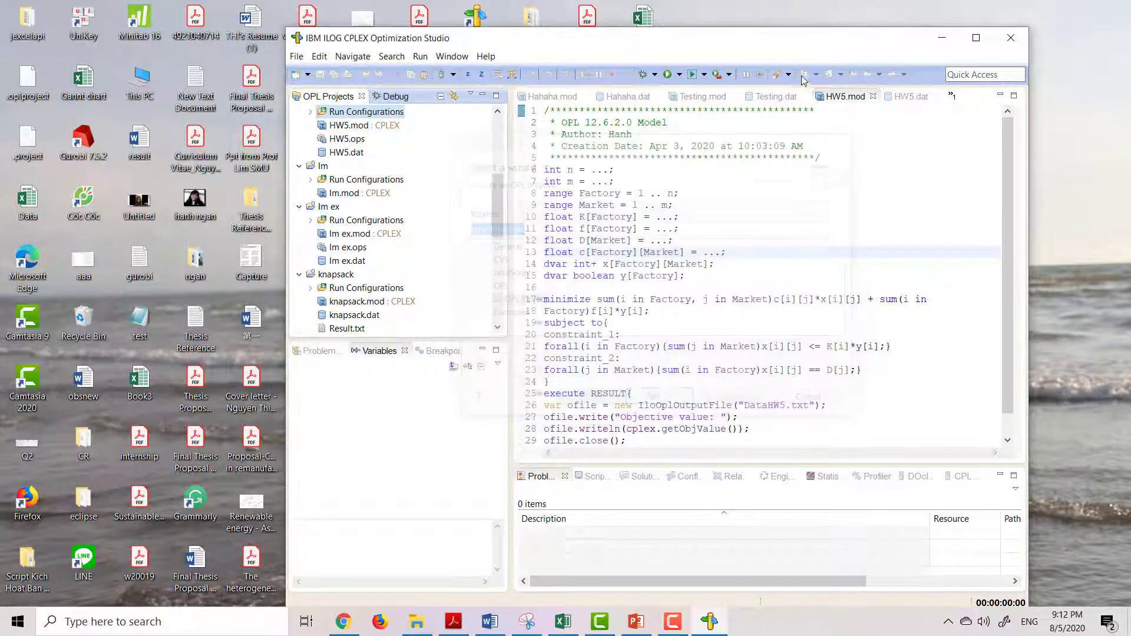
{"action": "left_click_drag", "start_coordinate": [768, 41], "coordinate": [660, 39]}
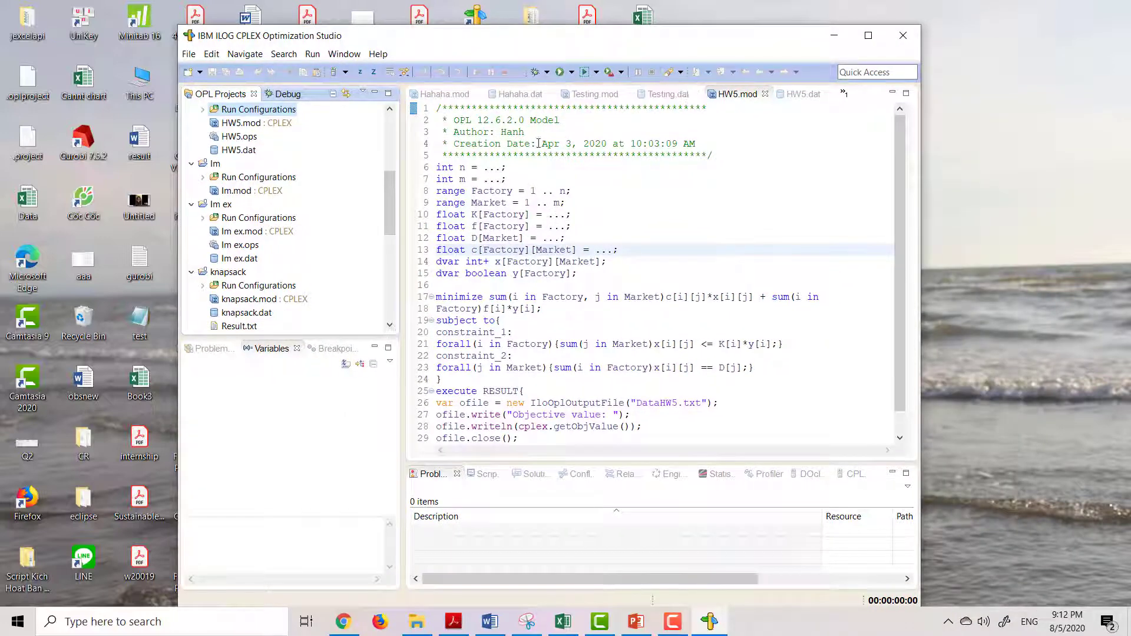
{"action": "left_click_drag", "start_coordinate": [386, 207], "coordinate": [382, 286]}
{"action": "scroll", "coordinate": [381, 286], "scroll_direction": "down", "scroll_amount": 2}
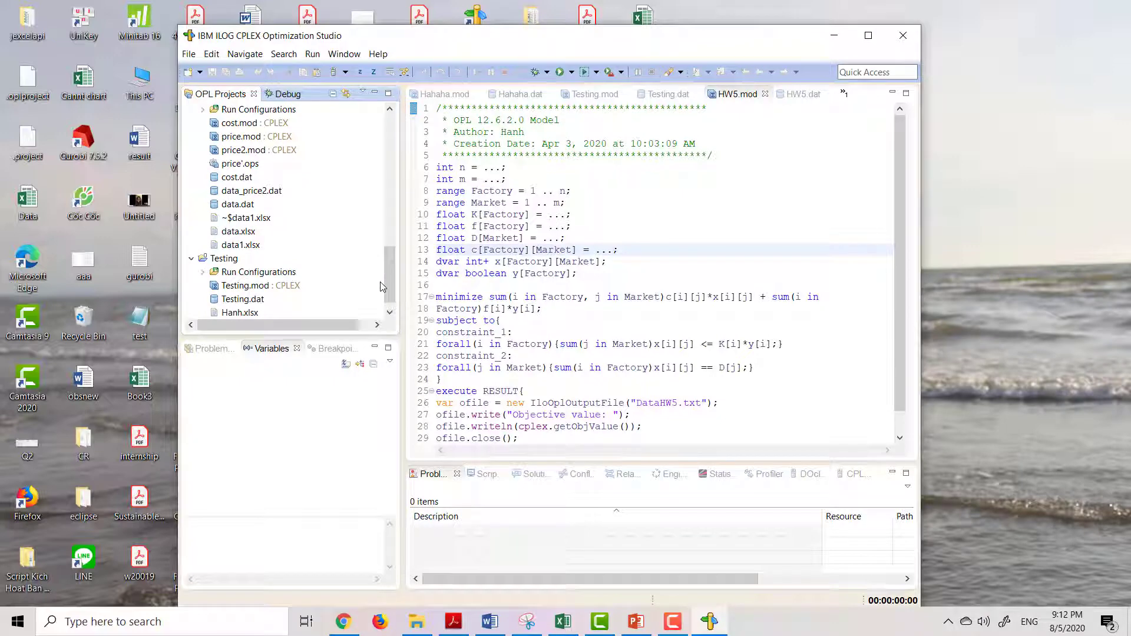